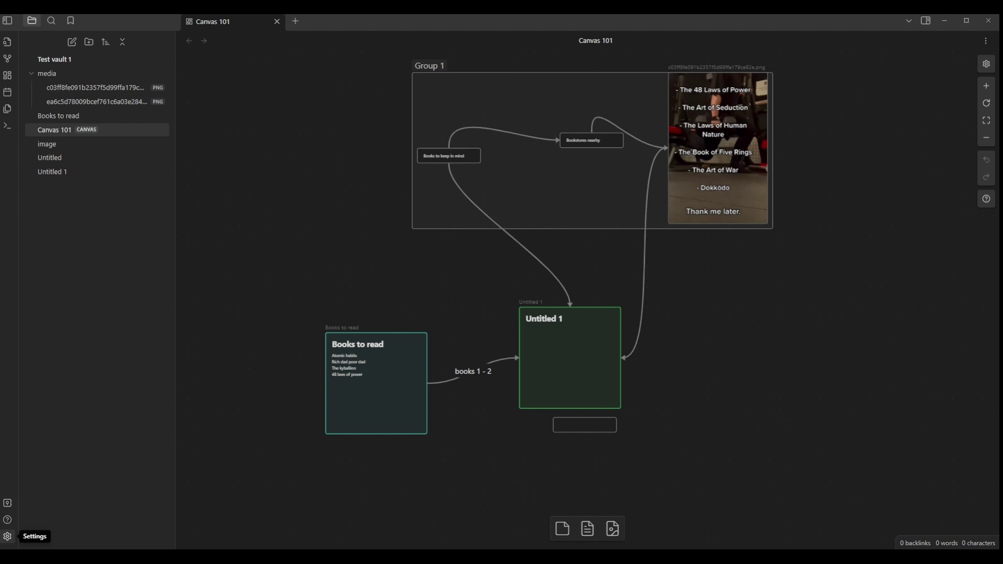
# In Settings, turn on community plugins by switching off restricted mode
pyautogui.click(8, 536)
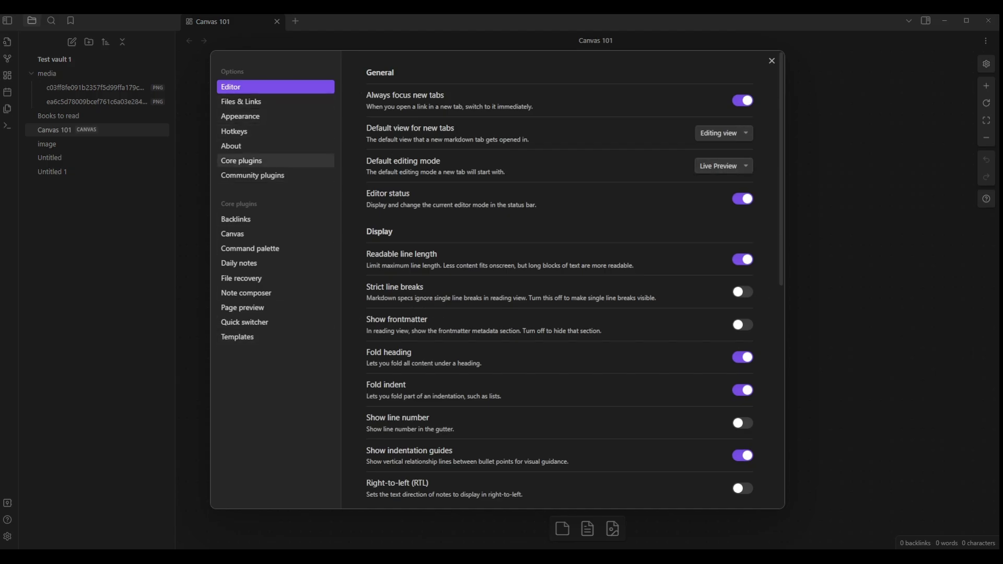
pyautogui.click(251, 160)
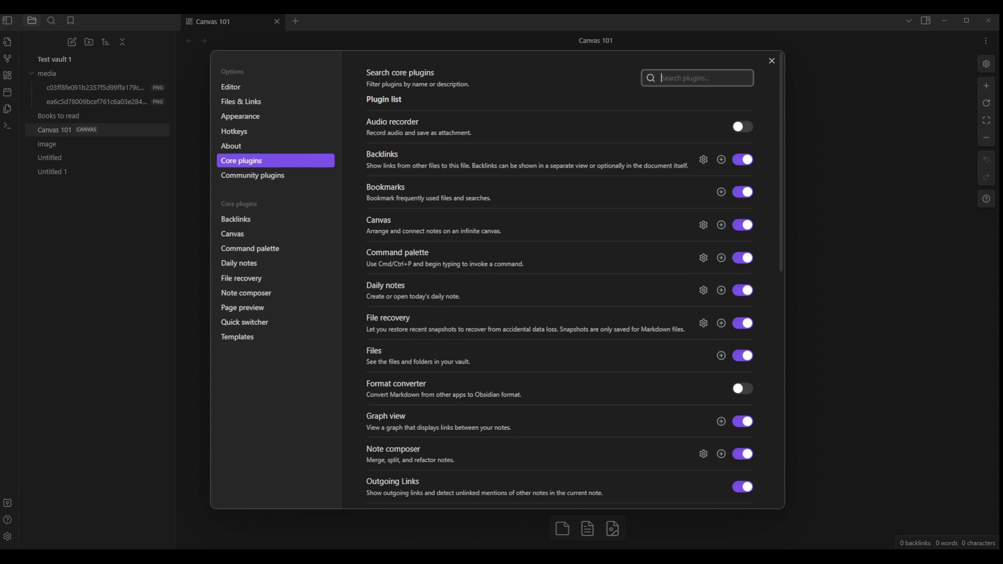
pyautogui.click(252, 175)
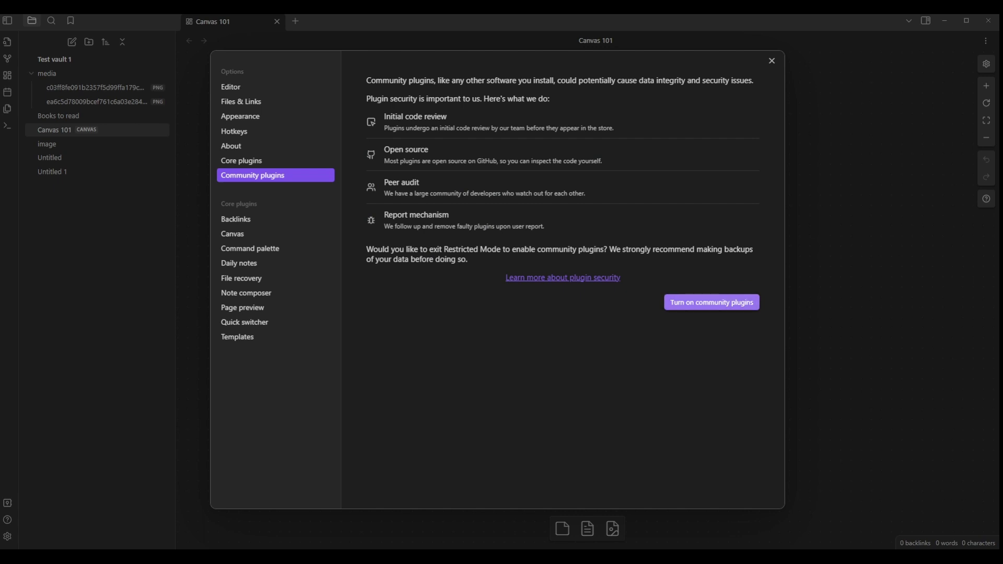
pyautogui.click(711, 302)
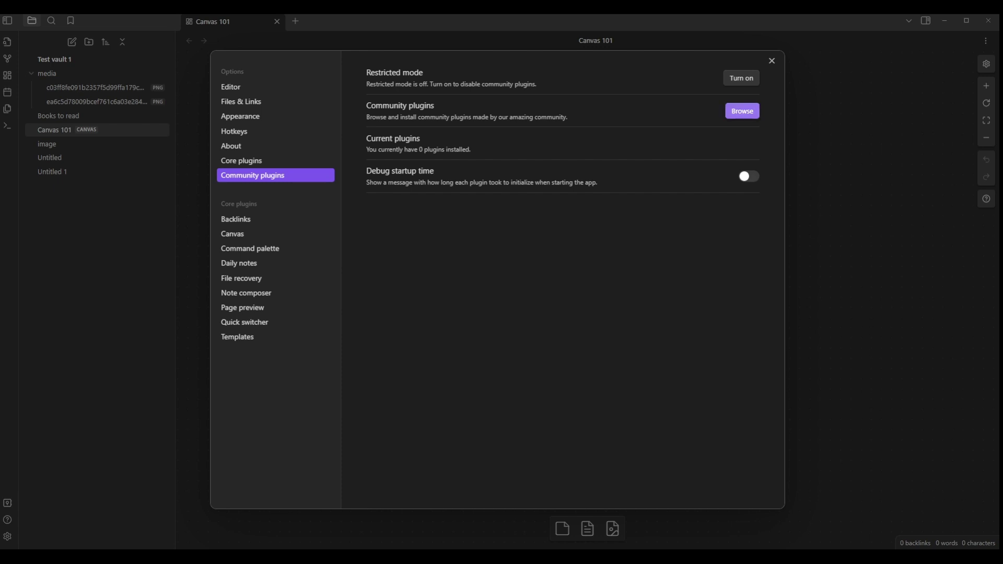
# Browse the community catalogue, toggling 'Show installed only' on and off to list all 1020 plugins
pyautogui.click(742, 111)
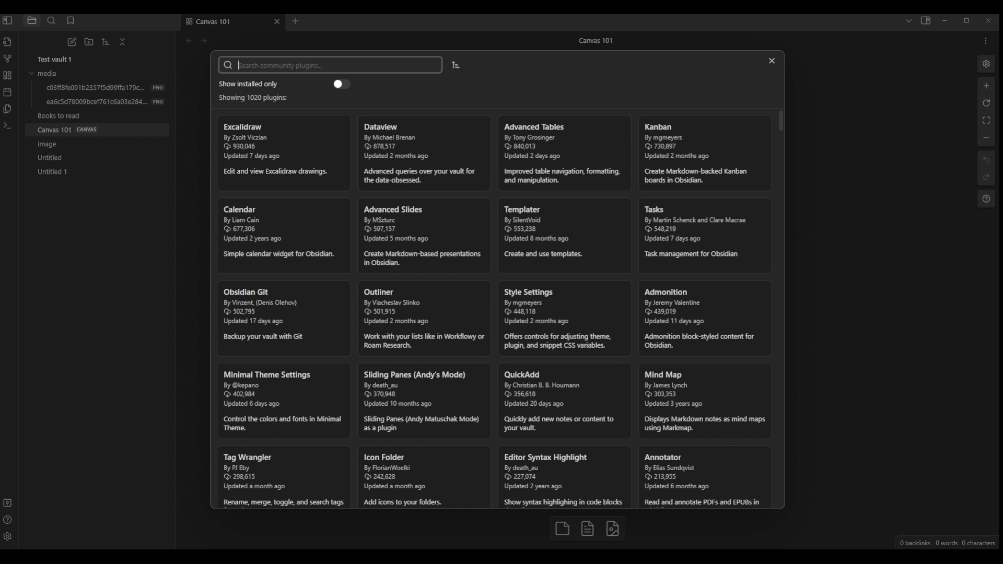
pyautogui.click(342, 83)
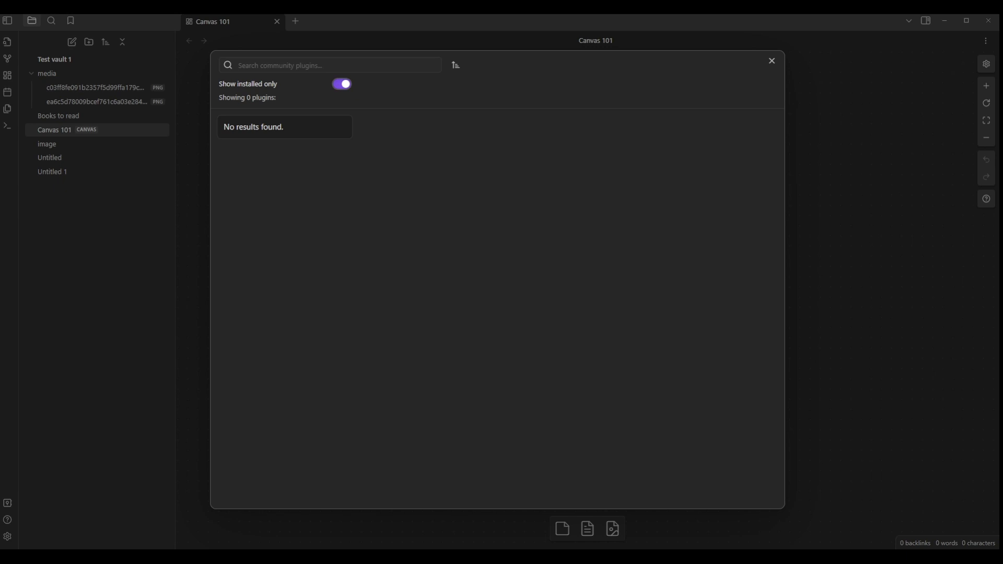
pyautogui.click(342, 84)
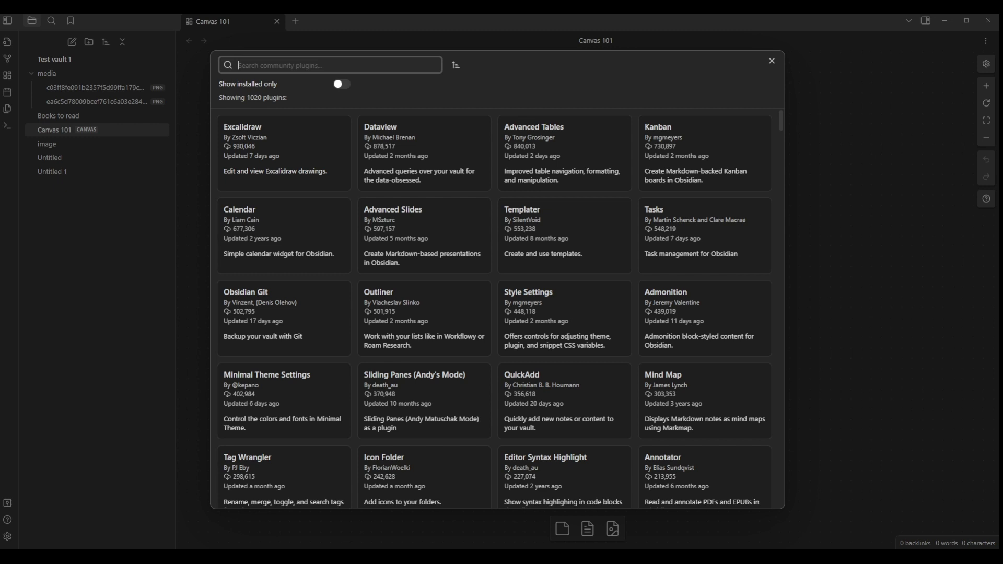
# Search 'setting search', then install and enable the Settings Search 1.3.7 plugin
pyautogui.write('setti')
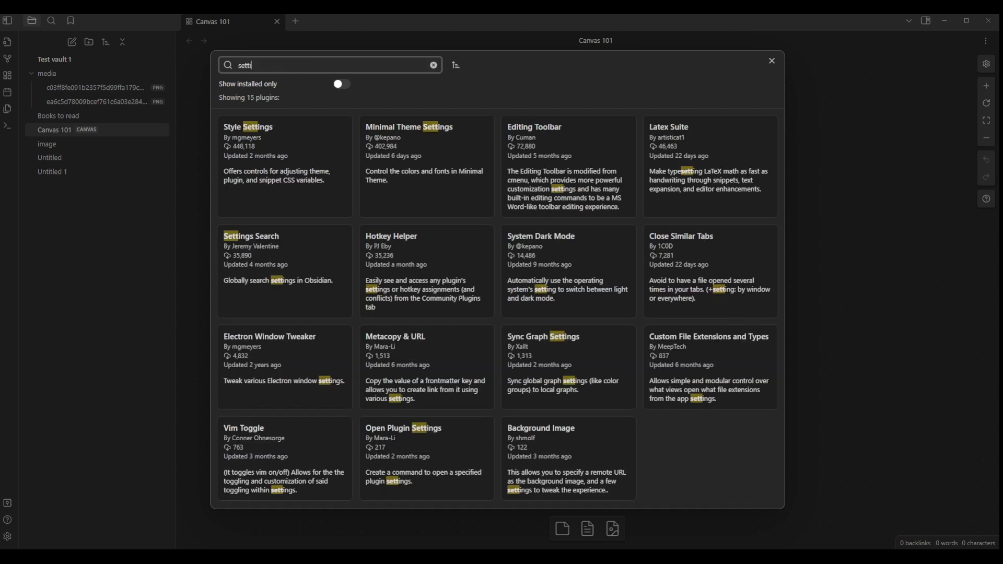
pyautogui.write('ng search')
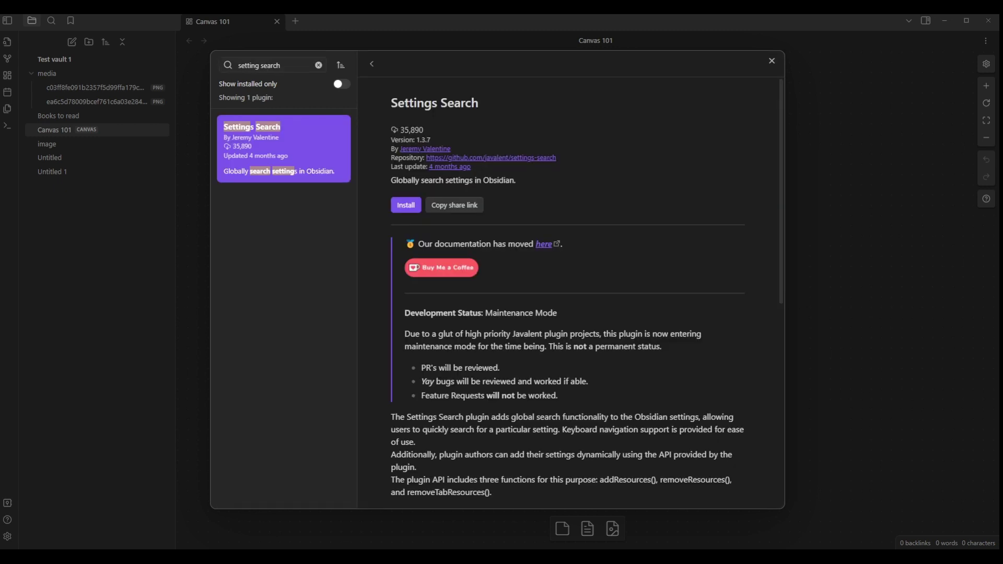
pyautogui.click(406, 205)
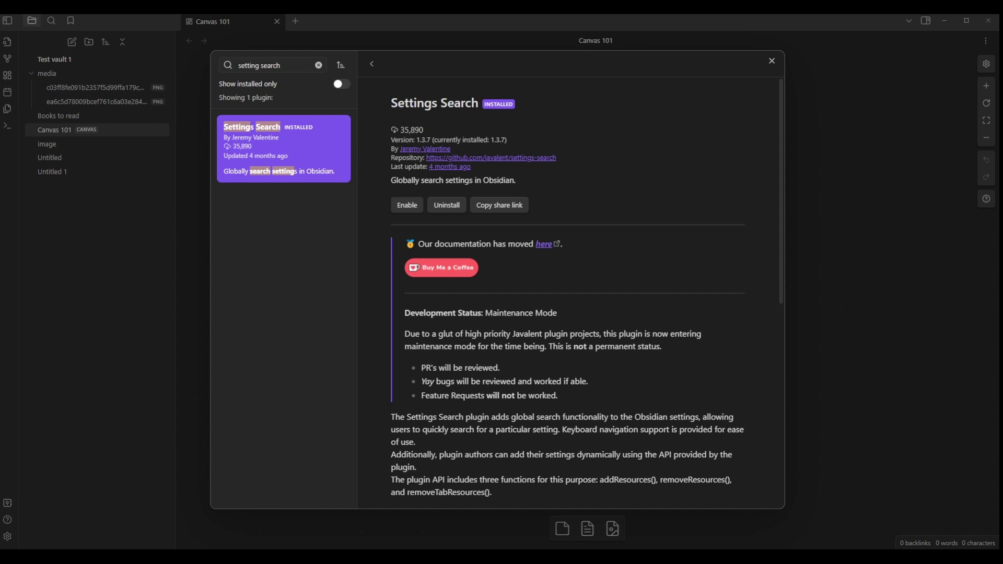
pyautogui.click(407, 205)
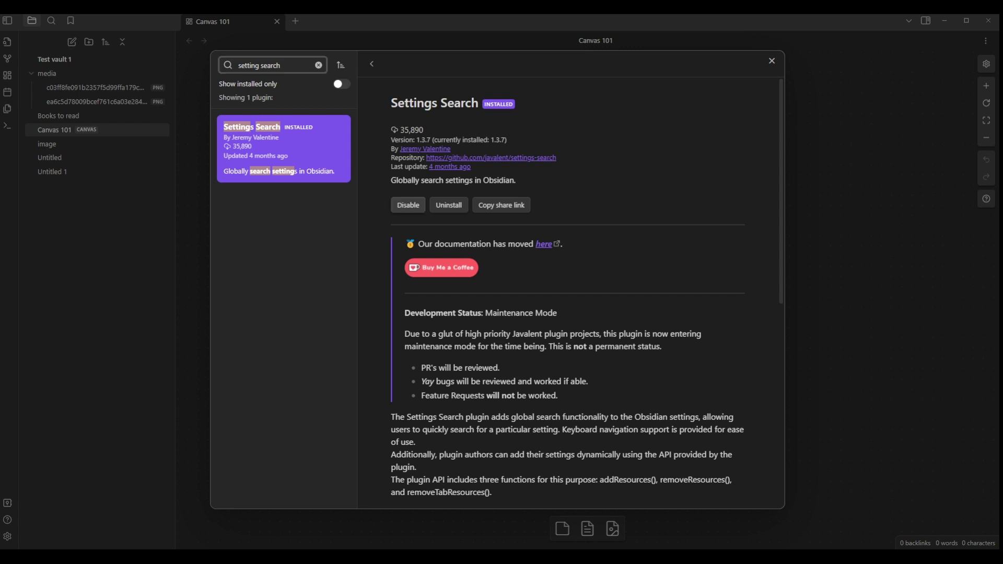
# Back in Community plugins, toggle Settings Search off and on, then focus 'Search settings...'
pyautogui.press('Escape')
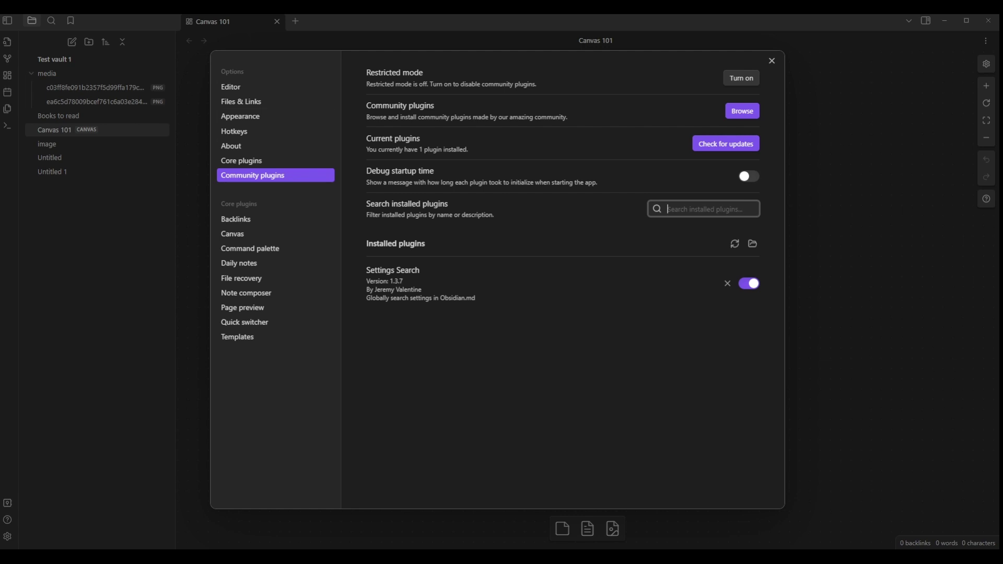
pyautogui.click(748, 283)
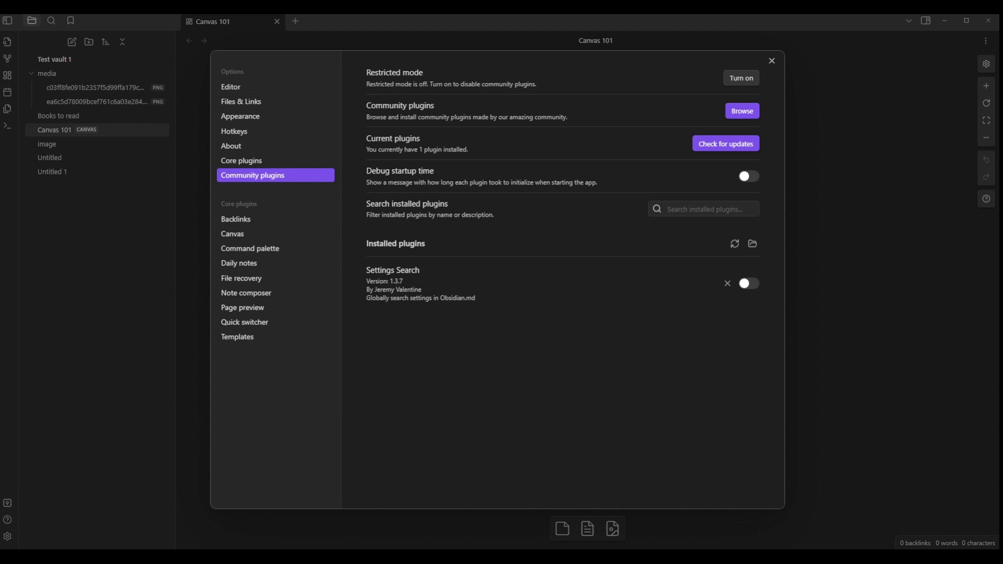
pyautogui.click(749, 283)
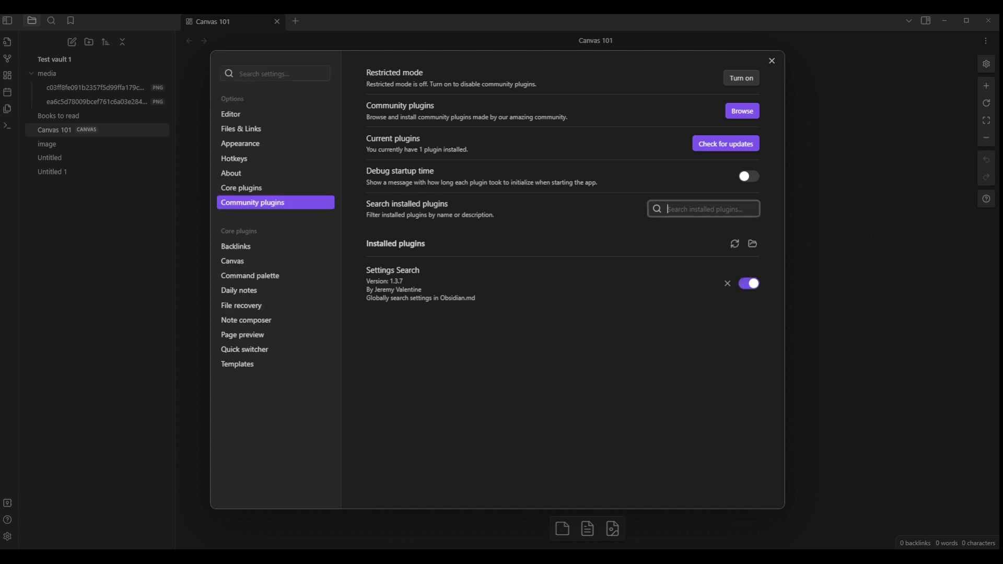
pyautogui.click(275, 73)
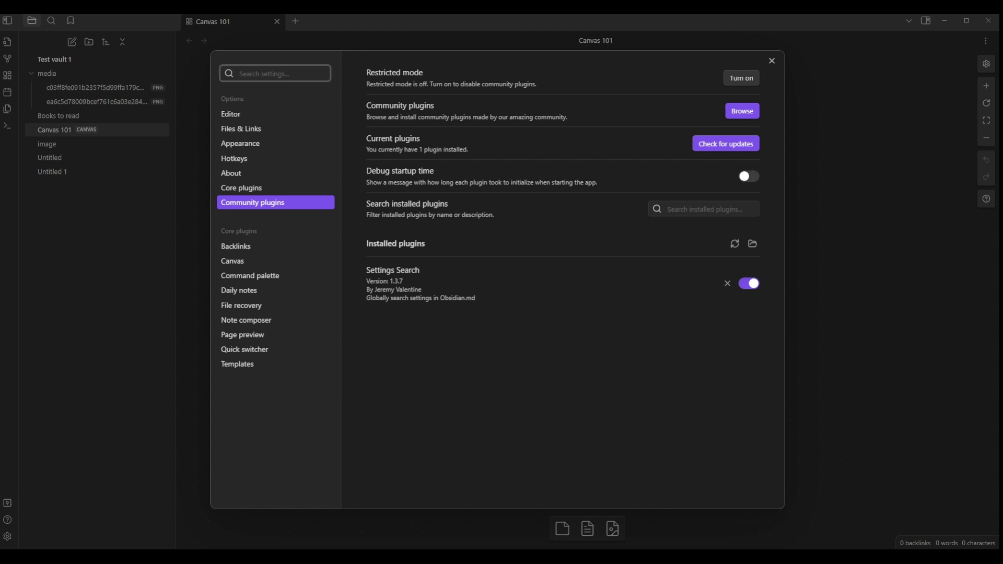
# Find Commander, set its command button spacing to about 22, and view its Ribbon settings
pyautogui.write('commander')
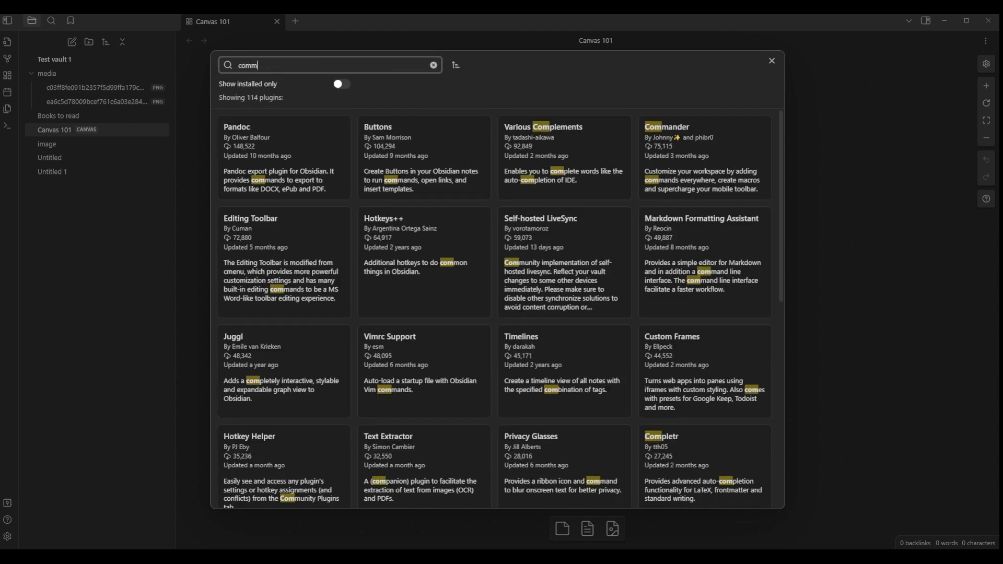
pyautogui.click(283, 157)
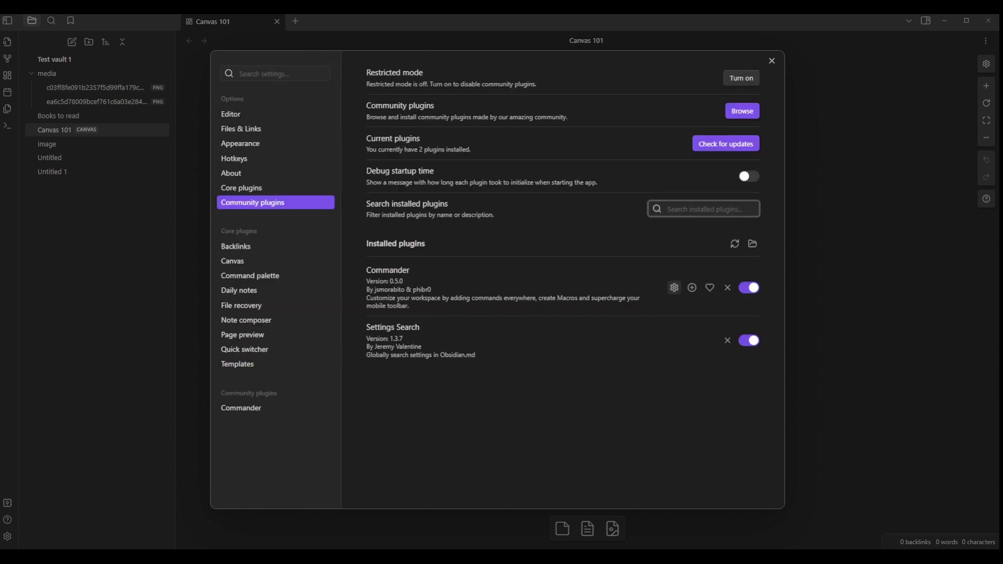
pyautogui.click(674, 288)
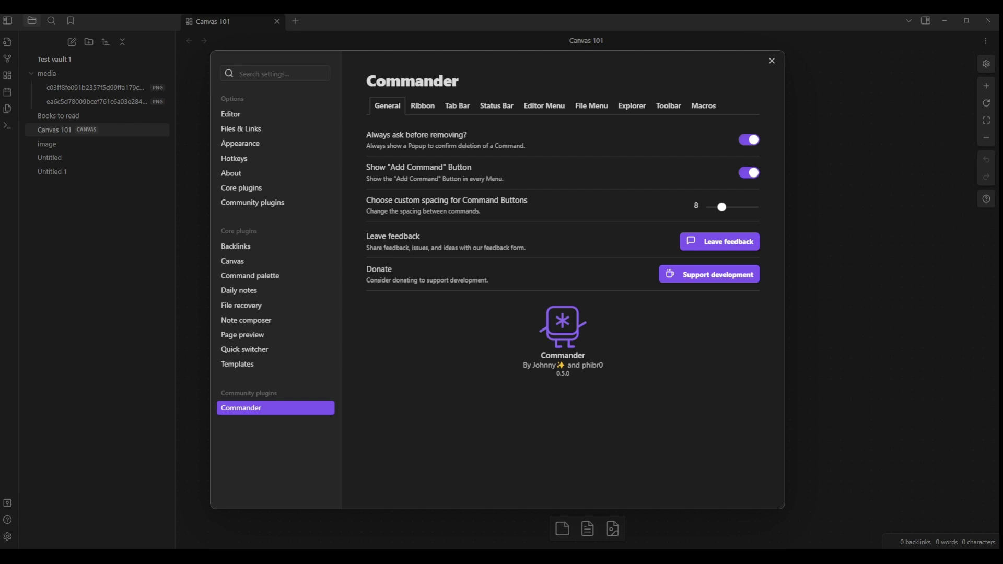
pyautogui.moveTo(721, 206); pyautogui.dragTo(741, 207)
pyautogui.click(423, 106)
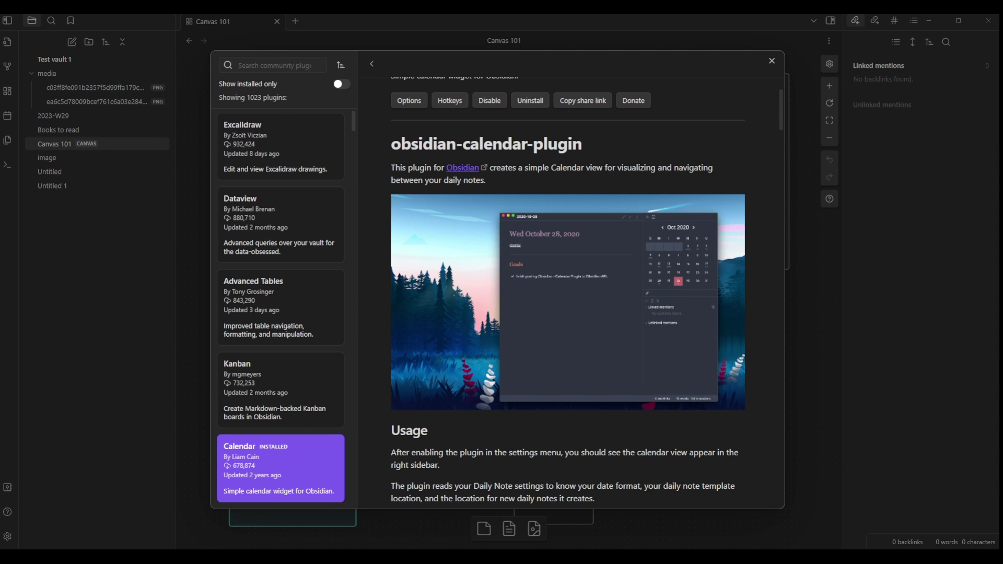
# Scroll the Calendar plugin's details back to the top and focus the plugin search box
pyautogui.scroll(2, 569, 292)
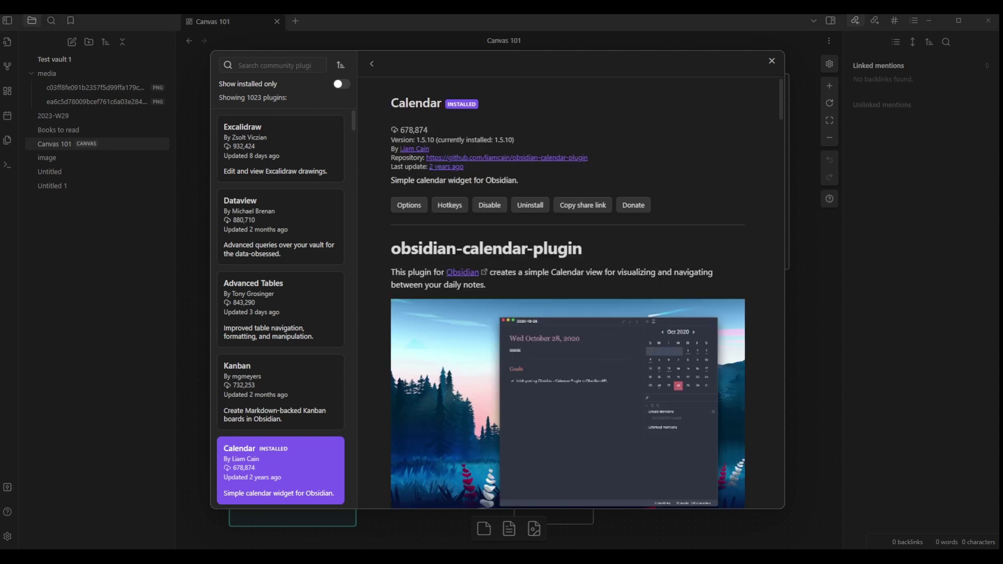
pyautogui.click(238, 65)
# Look up 'book search' in the catalogue, review its readme, then close the plugin window
pyautogui.write('book search')
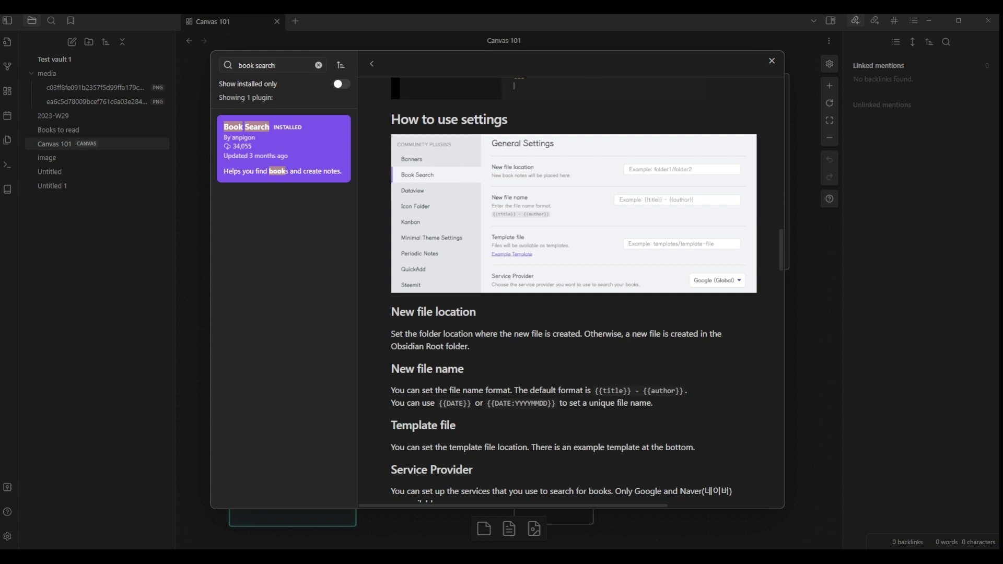
pyautogui.press('Escape')
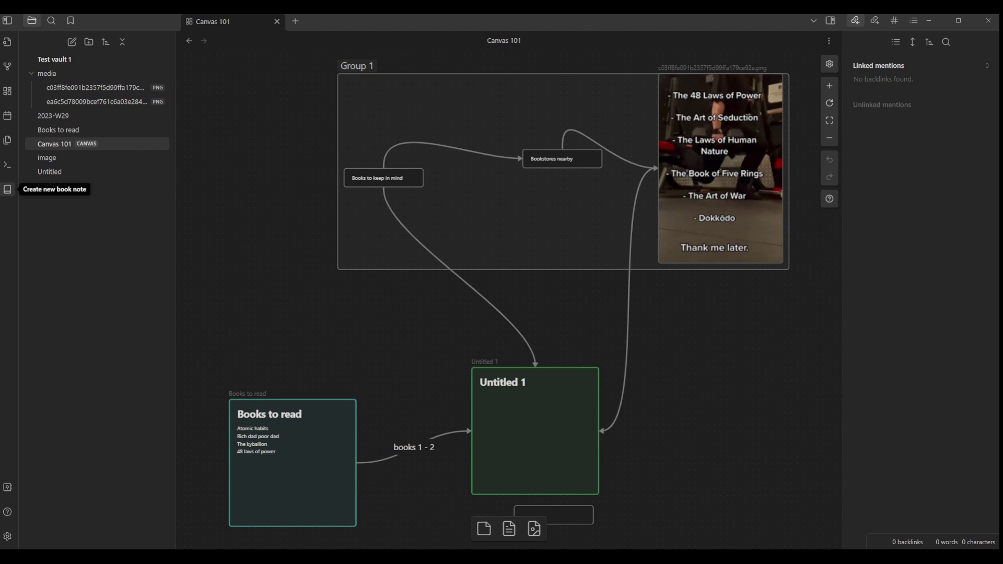
# Create a Book Search note for 'The 48 Laws Of Power' by Robert Greene
pyautogui.click(7, 189)
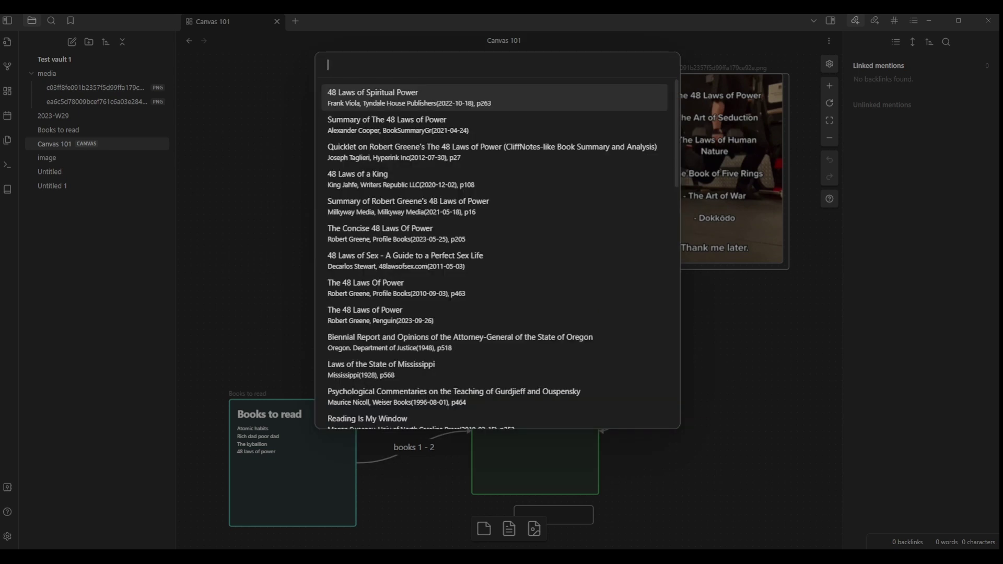
pyautogui.press('Down')
pyautogui.press('Down')
pyautogui.press('Down')
pyautogui.press('Down')
pyautogui.press('Down')
pyautogui.press('Down')
pyautogui.press('Down')
pyautogui.press('Down')
pyautogui.press('Down')
pyautogui.press('Down')
pyautogui.press('Down')
pyautogui.press('Down')
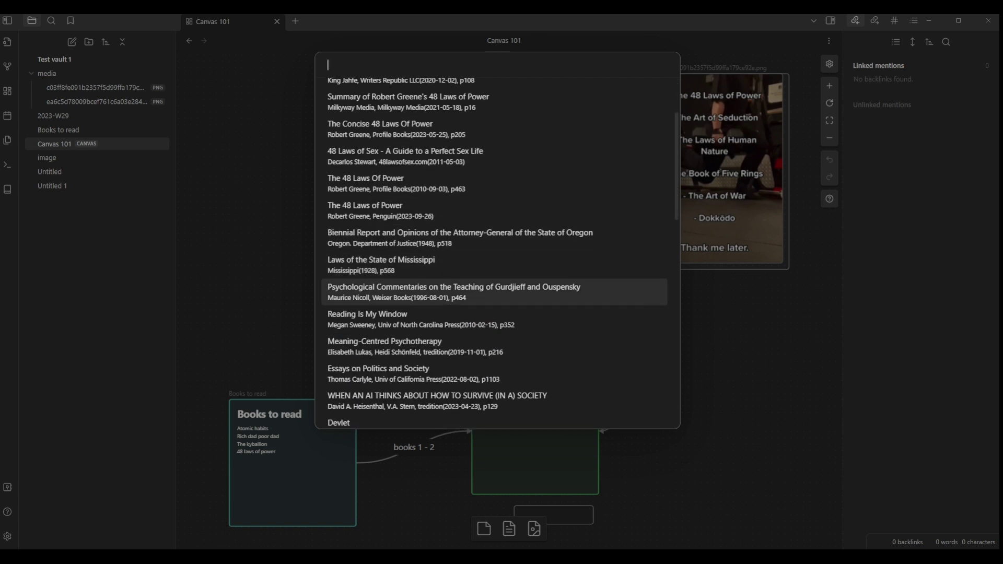
pyautogui.press('Up')
pyautogui.press('Up')
pyautogui.press('Up')
pyautogui.press('Up')
pyautogui.press('Up')
pyautogui.press('Up')
pyautogui.press('Up')
pyautogui.press('Up')
pyautogui.press('Up')
pyautogui.press('Up')
pyautogui.press('Up')
pyautogui.press('Up')
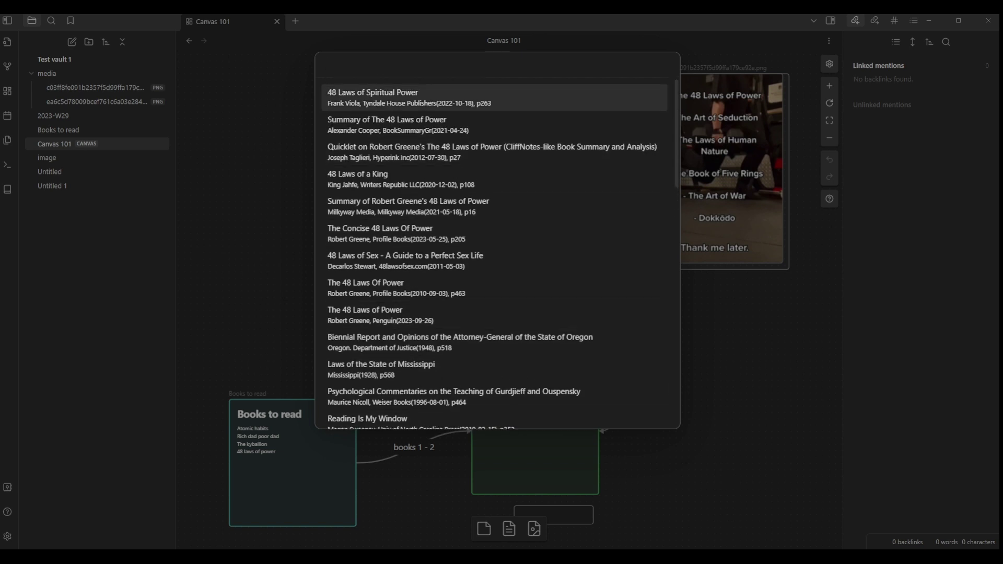
pyautogui.press('Down')
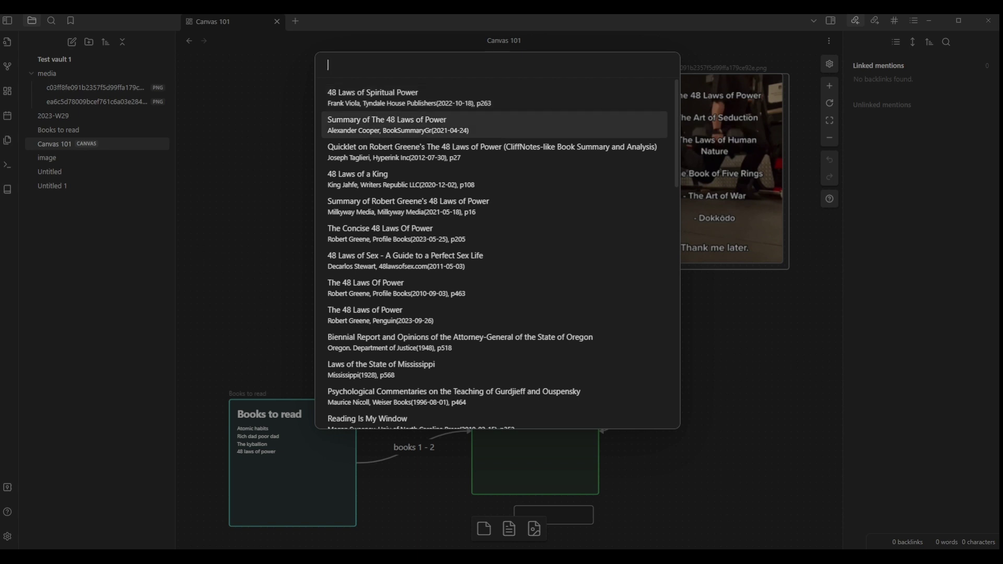
pyautogui.press('Up')
pyautogui.press('Down')
pyautogui.press('Down')
pyautogui.press('Down')
pyautogui.press('Down')
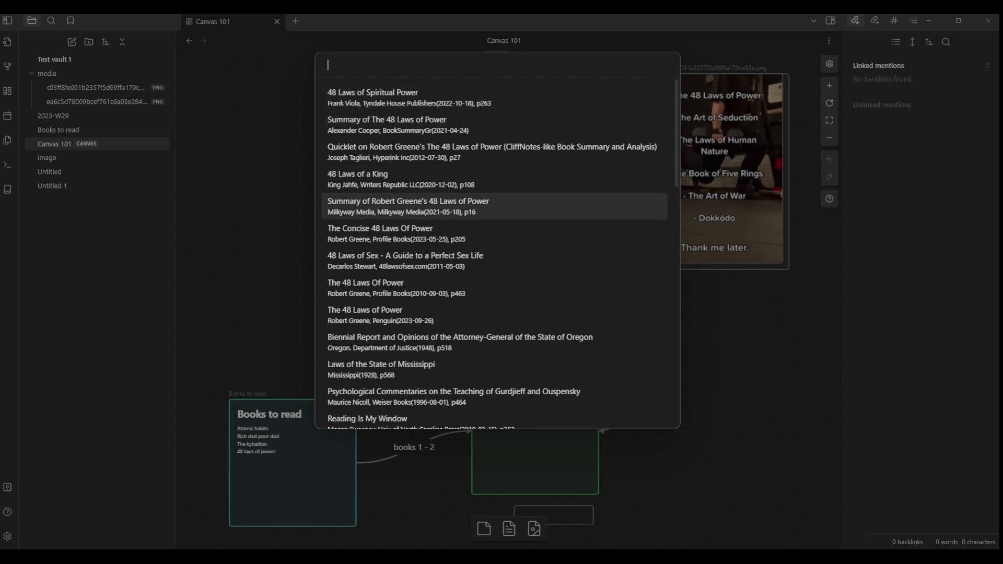
pyautogui.press('Up')
pyautogui.press('Up')
pyautogui.press('Up')
pyautogui.press('Up')
pyautogui.press('Down')
pyautogui.press('Down')
pyautogui.press('Down')
pyautogui.press('Down')
pyautogui.press('Down')
pyautogui.press('Down')
pyautogui.press('Down')
pyautogui.press('Return')
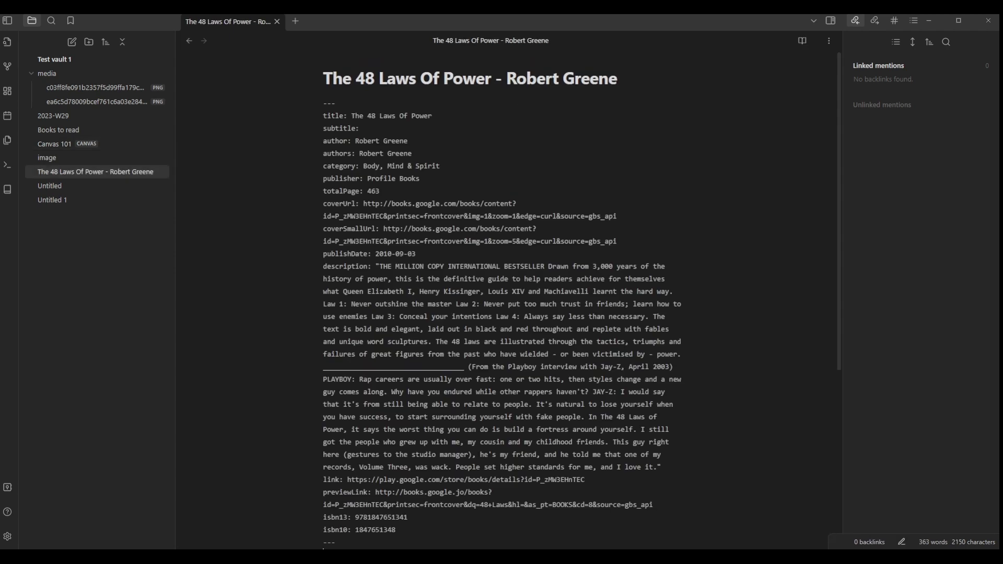
# Select and then deselect the page count on the note's totalPage line
pyautogui.hotkey('shift', 'Left')
pyautogui.hotkey('shift', 'Left')
pyautogui.hotkey('shift', 'Left')
pyautogui.hotkey('shift', 'Left')
pyautogui.hotkey('shift', 'Left')
pyautogui.press('Right')
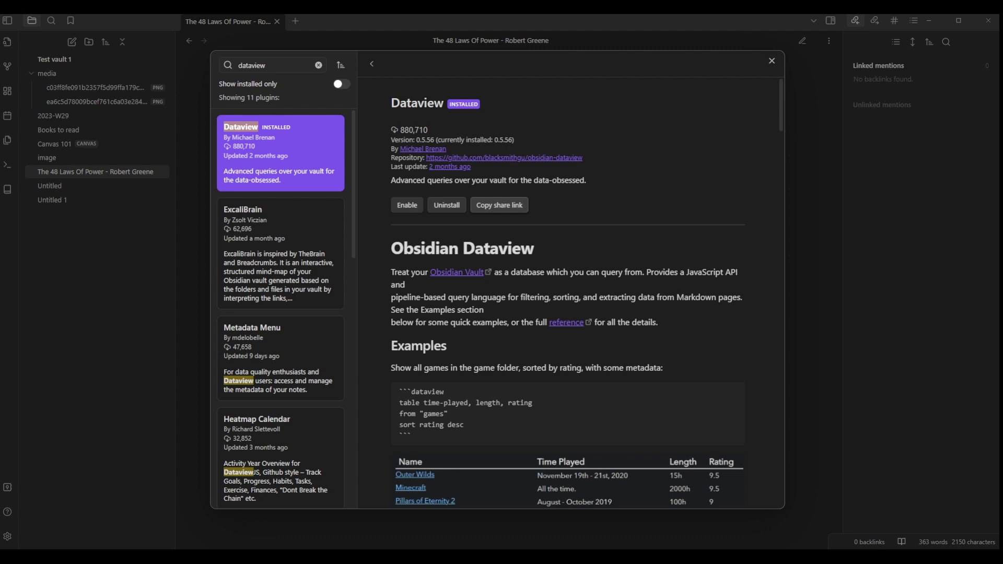
pyautogui.scroll(-5, 499, 205)
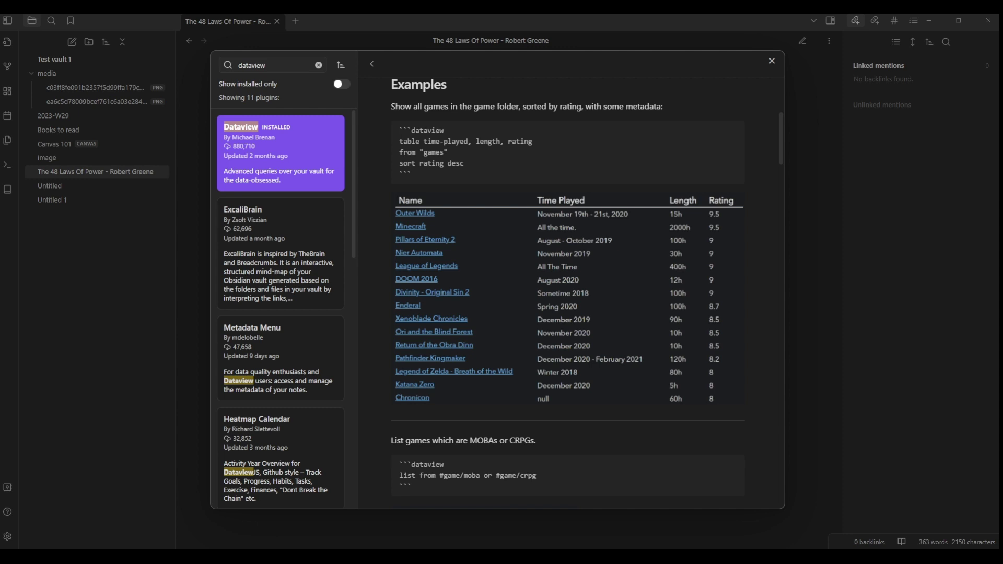
pyautogui.hotkey('ctrl', 'a')
pyautogui.write('quickadd')
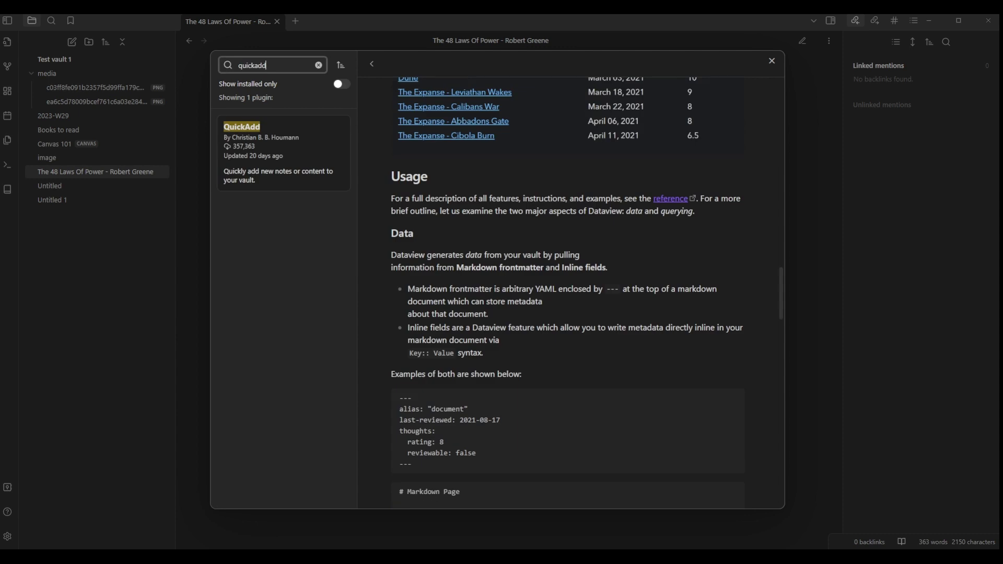
pyautogui.click(283, 153)
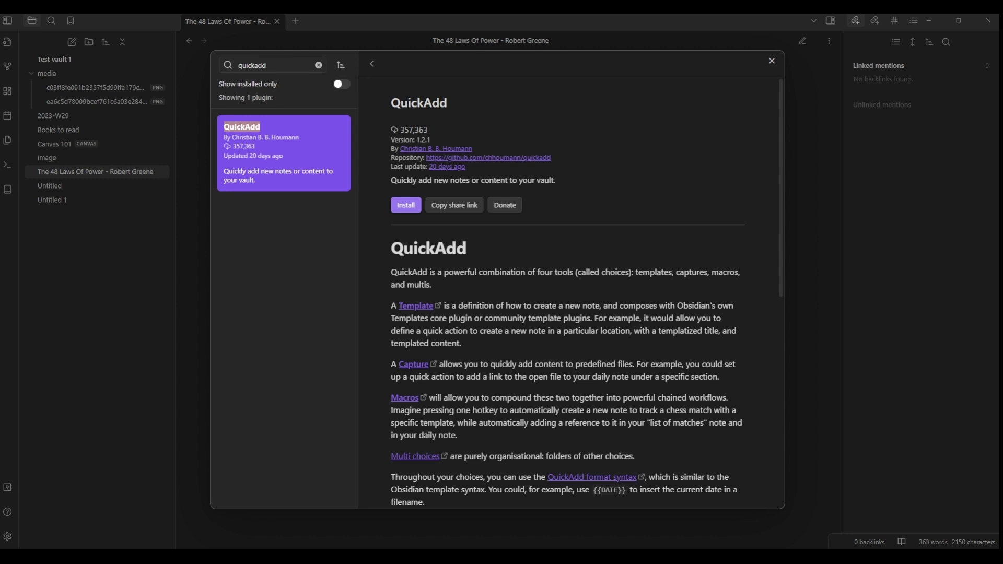
pyautogui.hotkey('ctrl', 'a')
pyautogui.press('BackSpace')
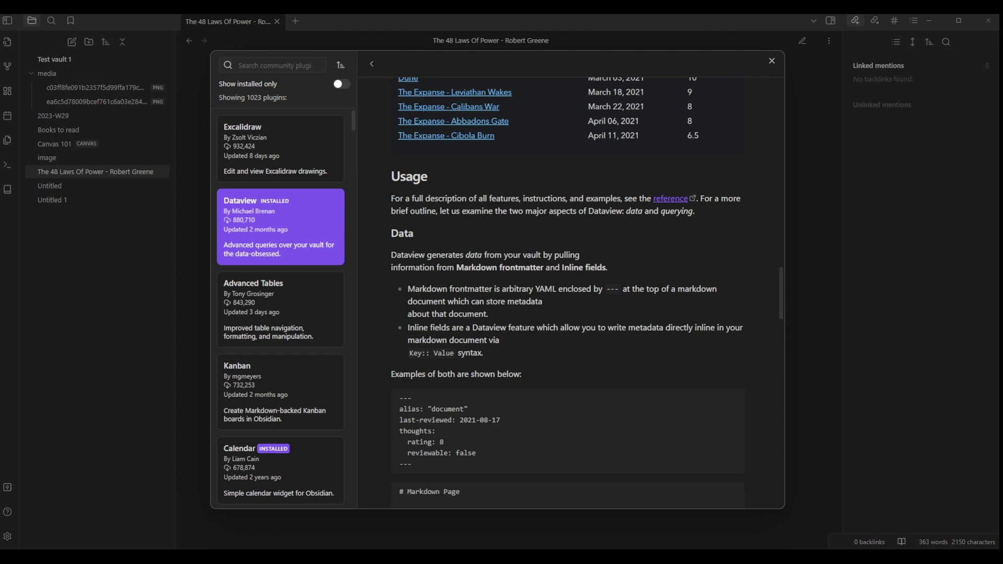
# Search the catalogue for 'projects' and scroll through the Projects plugin's readme
pyautogui.click(274, 65)
pyautogui.write('projects')
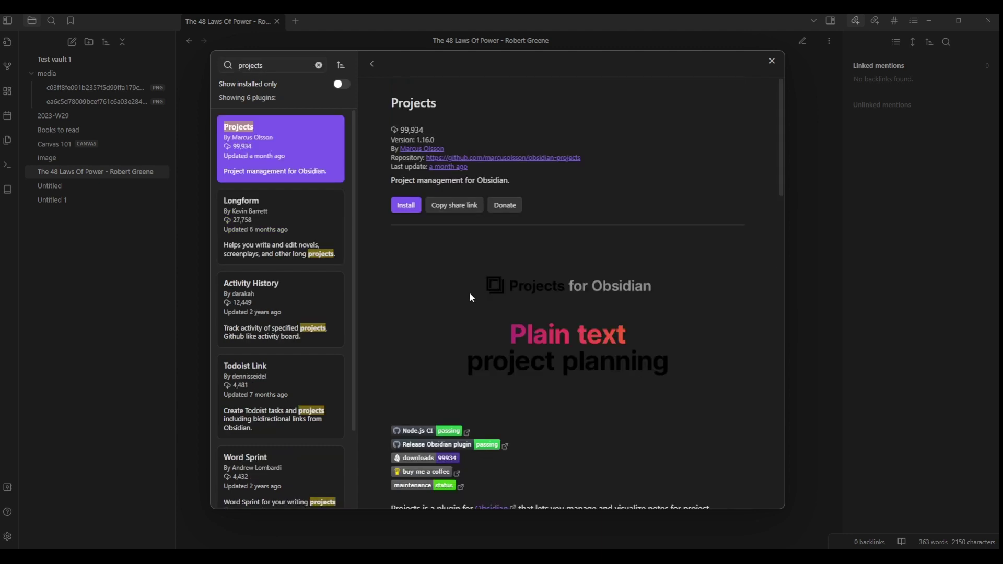
pyautogui.scroll(-8, 553, 335)
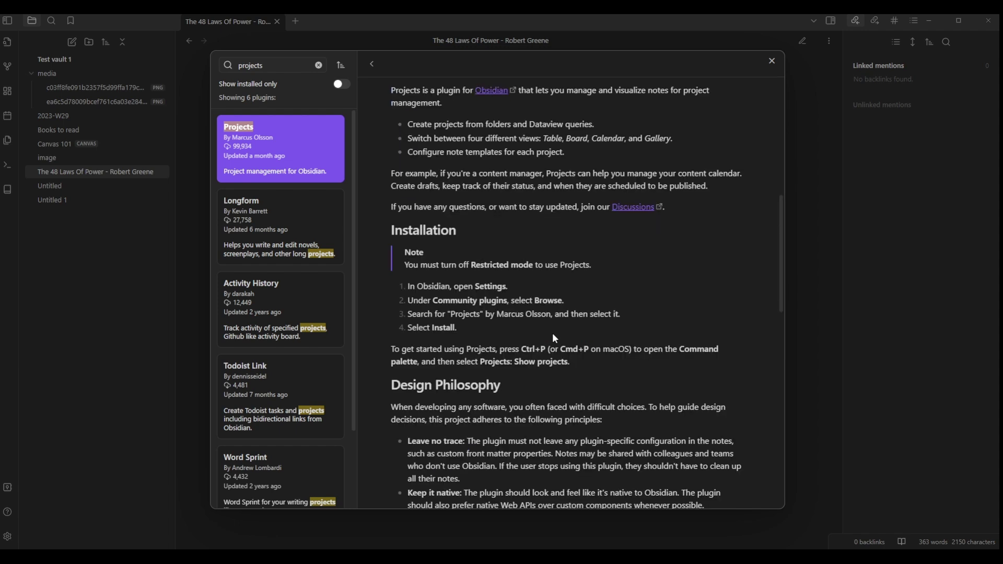
pyautogui.scroll(-6, 552, 333)
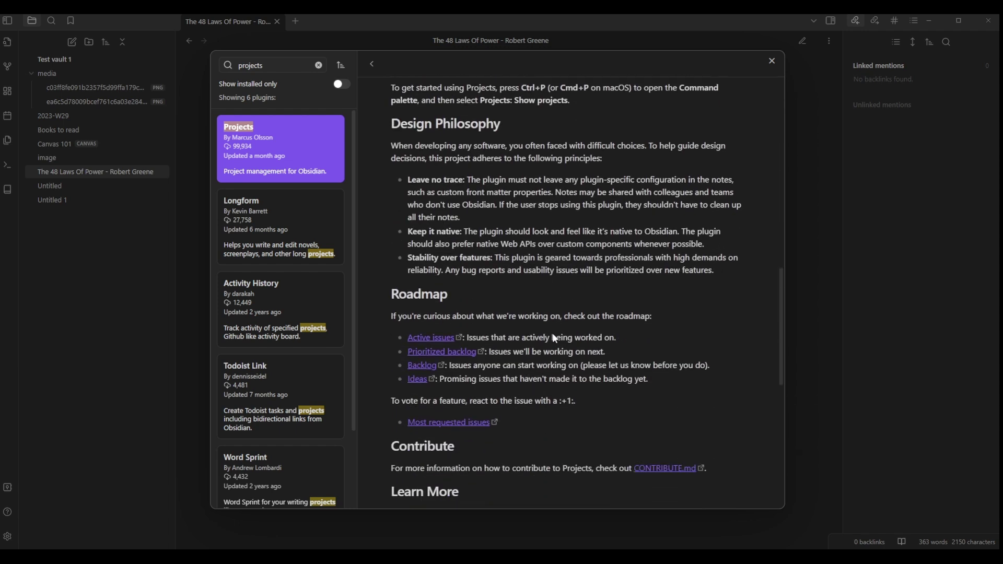
pyautogui.scroll(14, 418, 300)
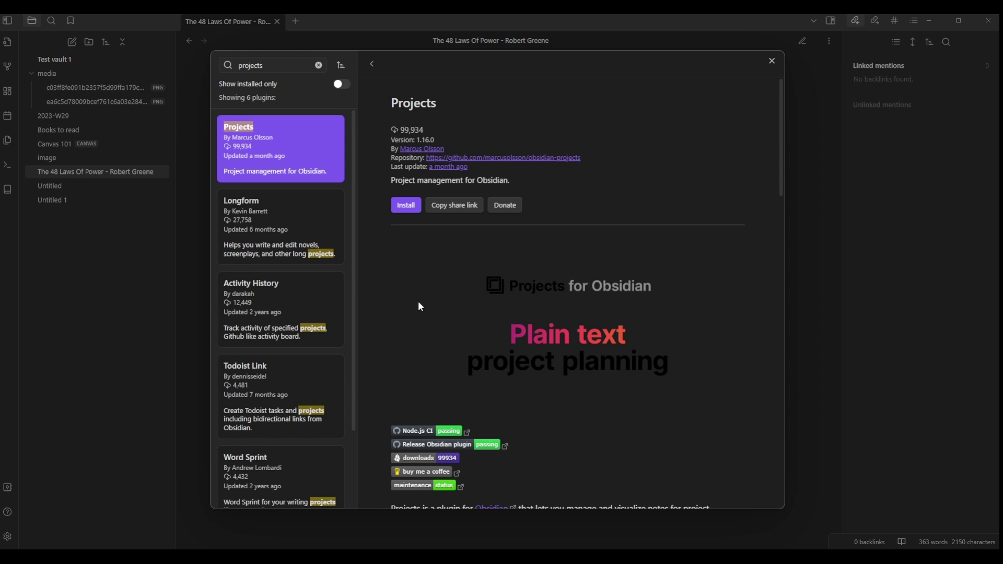